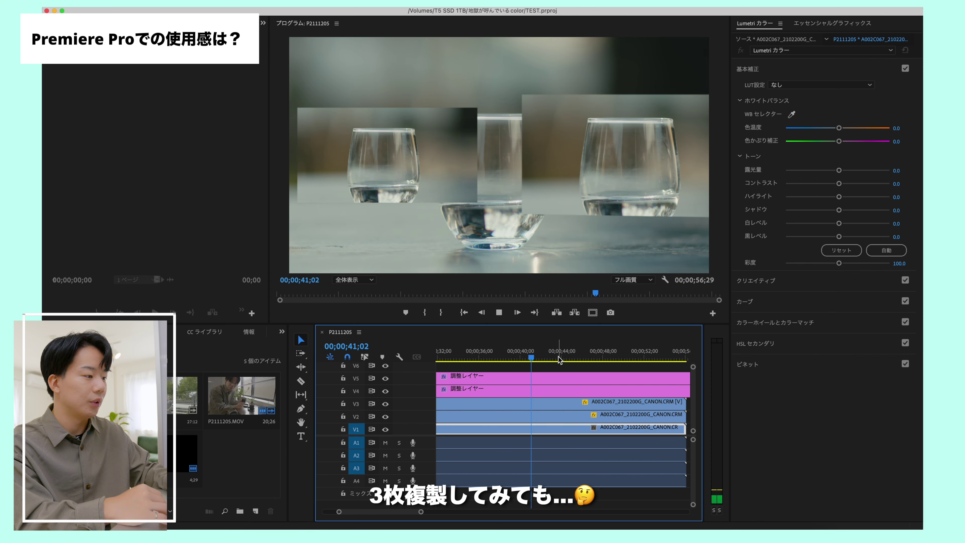
Step: Preview a further point of the layered water-glass clips in the sequence
{"action": "left_click", "coordinate": [617, 359]}
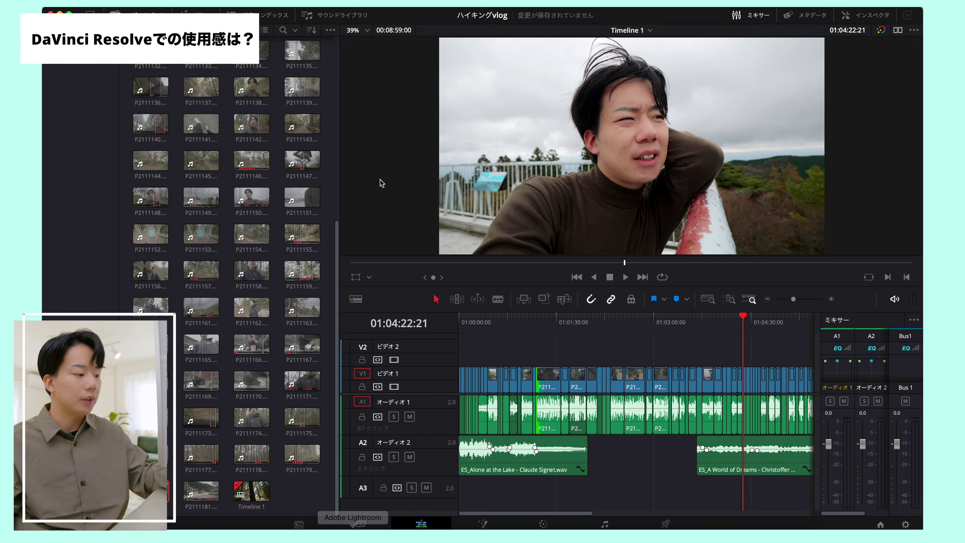
Step: Switch to DaVinci Resolve, narrow the media pool and enlarge the viewer above the timeline
{"action": "left_click_drag", "start_coordinate": [340, 170], "coordinate": [249, 179]}
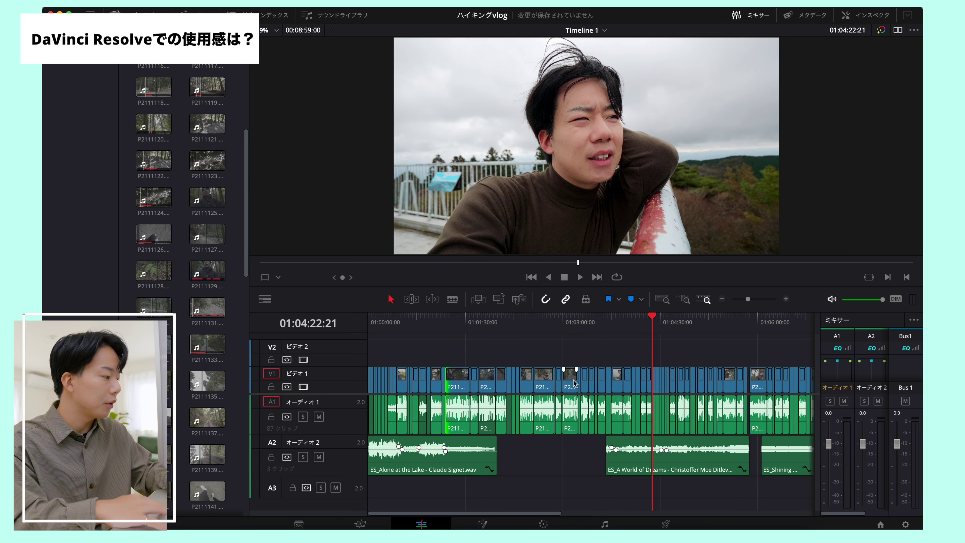
{"action": "left_click", "coordinate": [534, 316]}
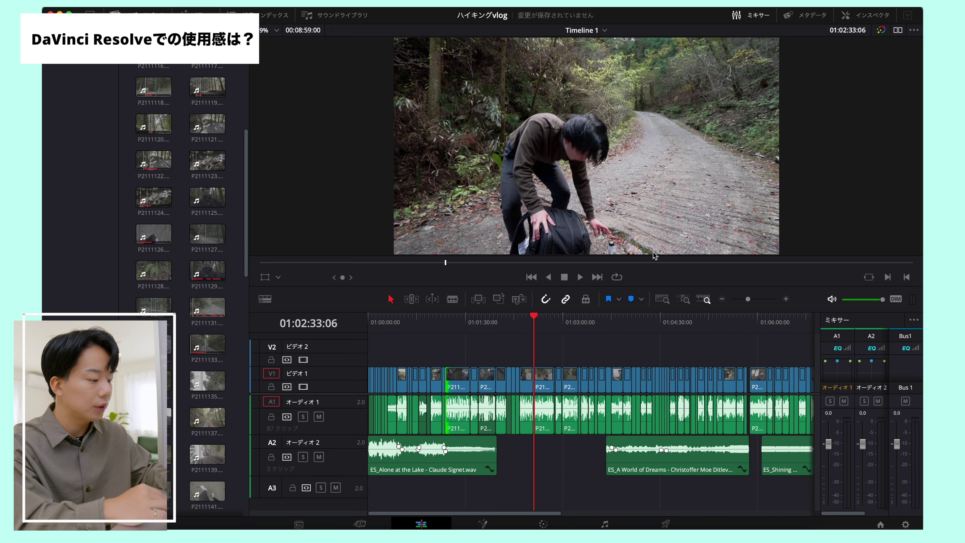
{"action": "left_click_drag", "start_coordinate": [645, 287], "coordinate": [644, 317]}
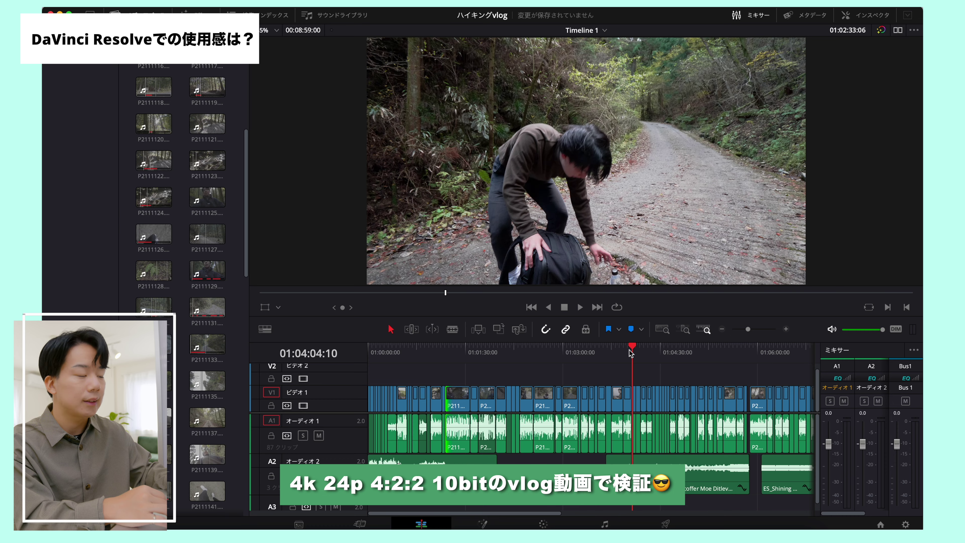
Step: Play the hiking vlog timeline and jump between its beginning, middle and end to check playback smoothness
{"action": "key", "text": "space"}
{"action": "left_click", "coordinate": [670, 350]}
{"action": "left_click", "coordinate": [426, 349]}
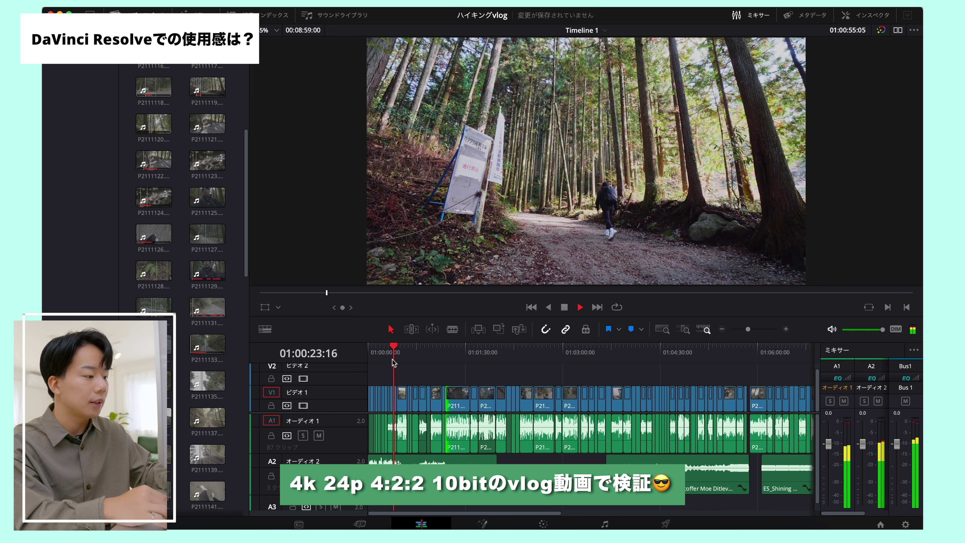
{"action": "left_click_drag", "start_coordinate": [394, 357], "coordinate": [767, 352]}
{"action": "key", "text": "space"}
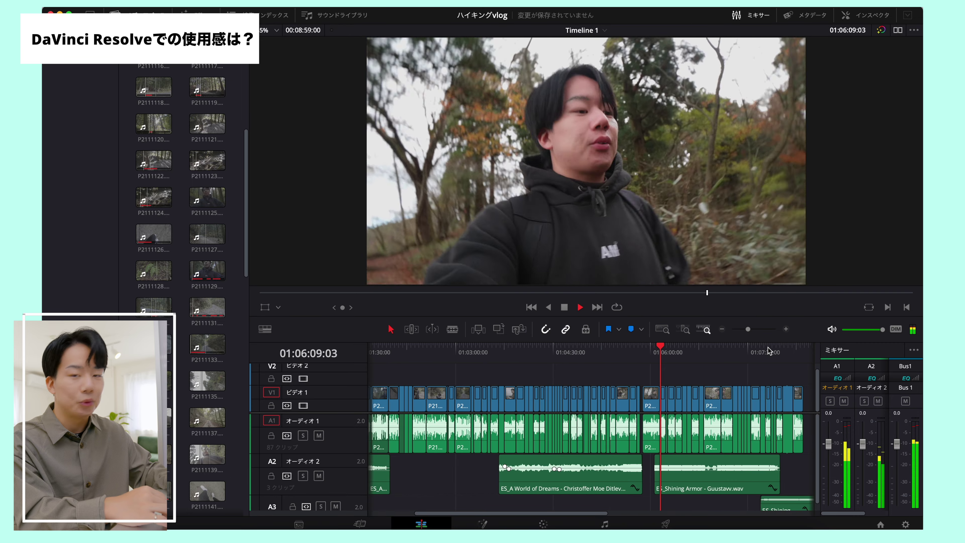
{"action": "left_click", "coordinate": [702, 352]}
{"action": "left_click", "coordinate": [735, 349]}
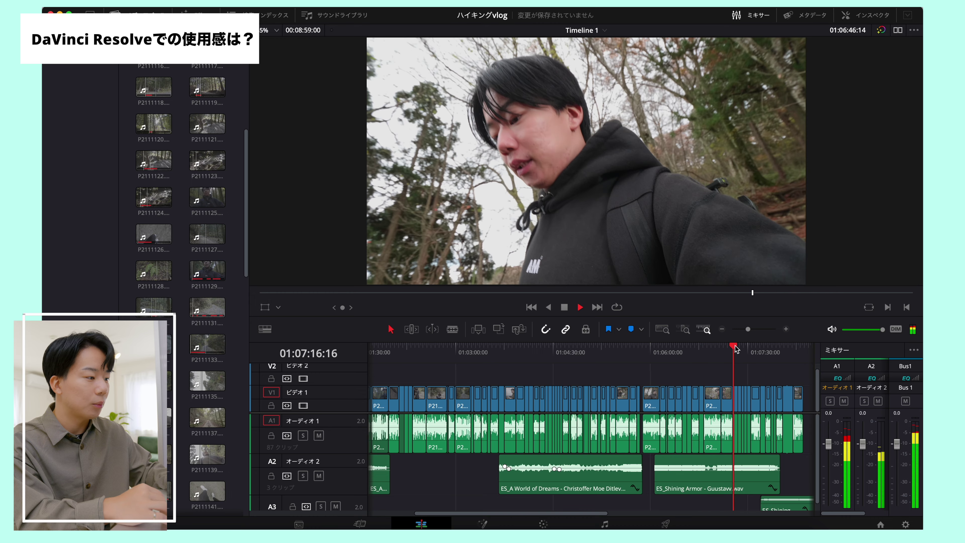
{"action": "left_click", "coordinate": [759, 350]}
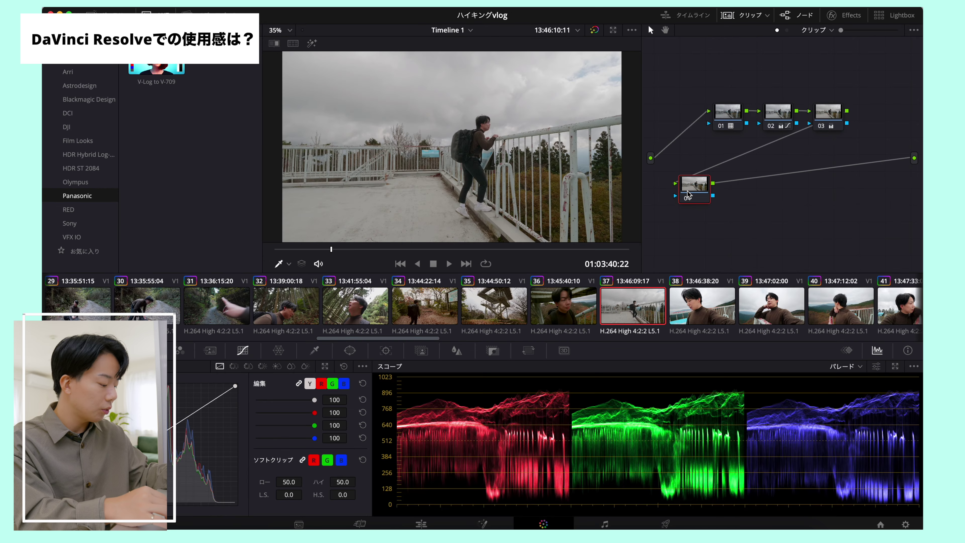
Step: Add the レンズ反射 effect to node 04 with 全体の明るさ at 1.450 and 全体のブラー at 1.651, and play the clip
{"action": "left_click", "coordinate": [844, 15]}
{"action": "scroll", "coordinate": [843, 127], "scroll_direction": "down", "scroll_amount": 15}
{"action": "scroll", "coordinate": [842, 127], "scroll_direction": "down", "scroll_amount": 10}
{"action": "double_click", "coordinate": [834, 128]}
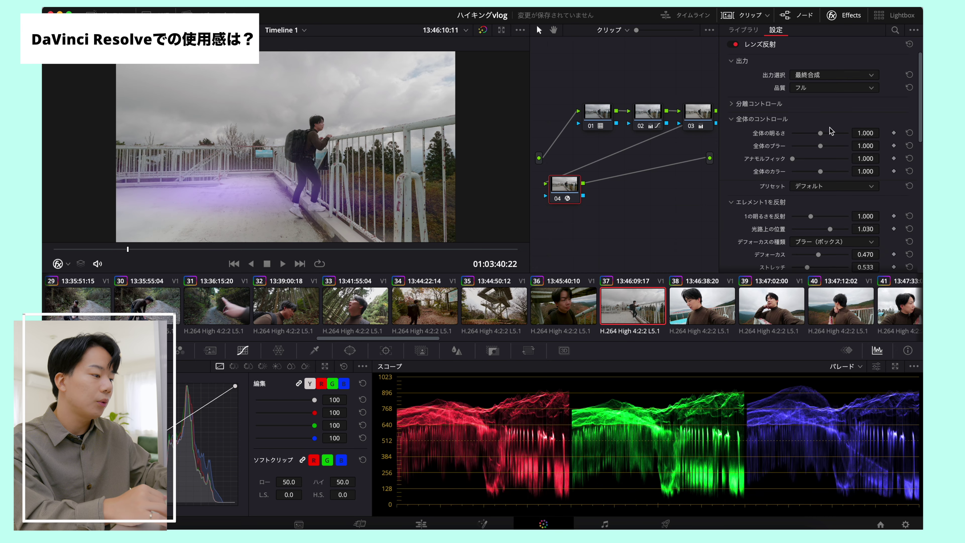
{"action": "left_click_drag", "start_coordinate": [822, 133], "coordinate": [838, 144]}
{"action": "key", "text": "space"}
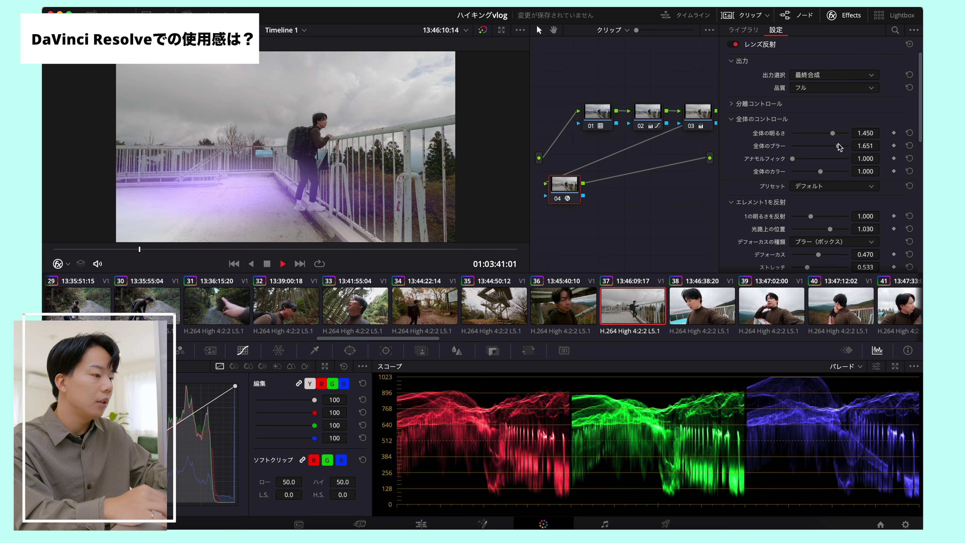
Step: Add a serial node after node 04, apply the 光線 effect to it and play the clip
{"action": "key", "text": "alt+s"}
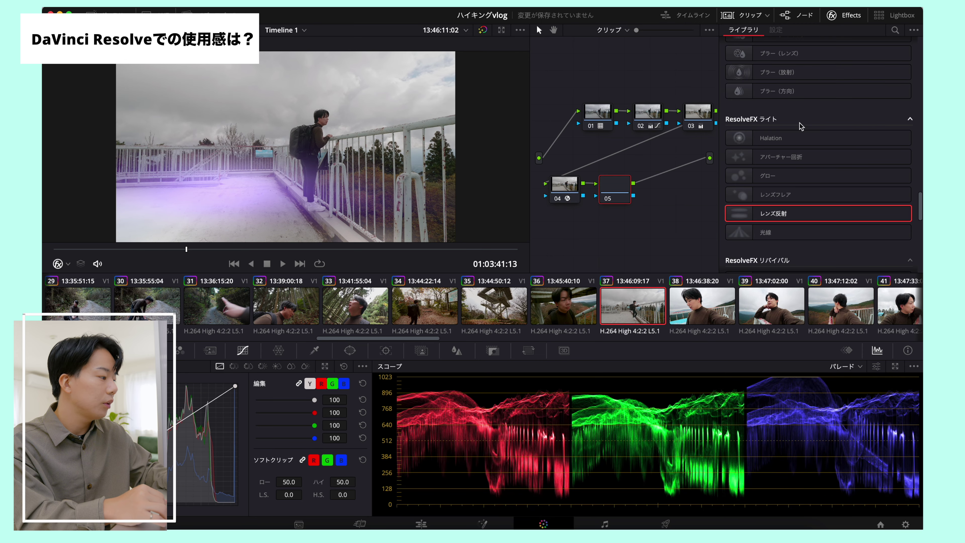
{"action": "scroll", "coordinate": [800, 127], "scroll_direction": "down", "scroll_amount": 2}
{"action": "left_click_drag", "start_coordinate": [758, 182], "coordinate": [619, 186]}
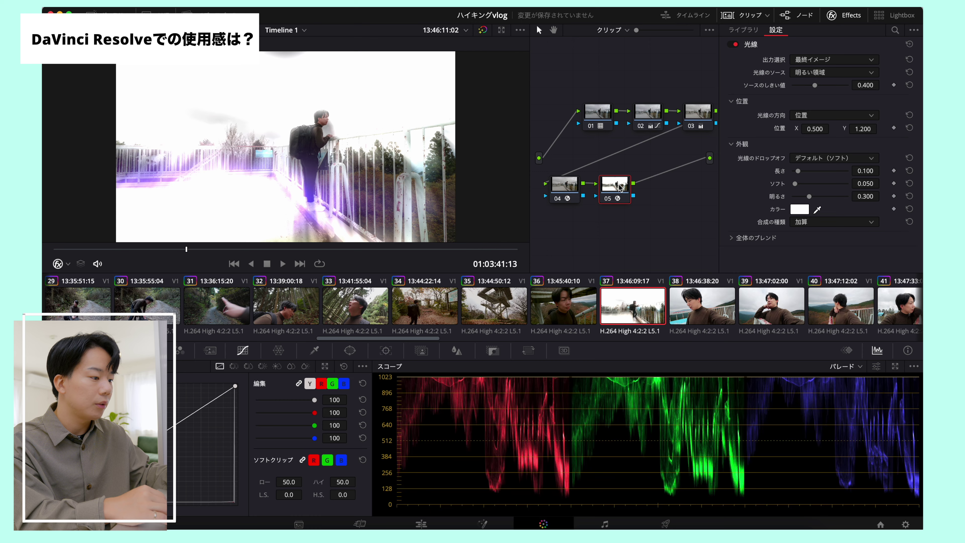
{"action": "key", "text": "space"}
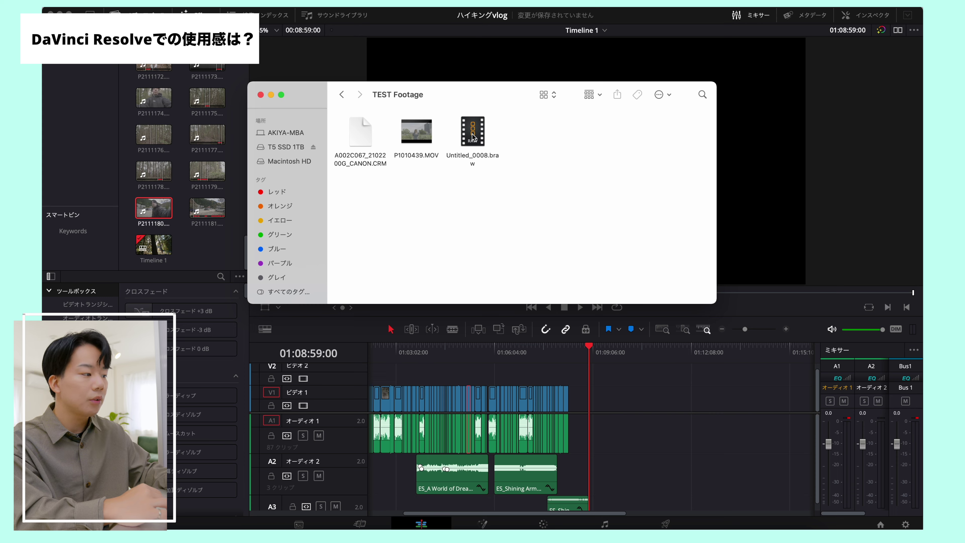
Step: Import Untitled_0008.braw from the TEST Footage folder onto video track 1, after the last clip of the timeline
{"action": "left_click", "coordinate": [473, 137]}
{"action": "left_click_drag", "start_coordinate": [472, 138], "coordinate": [591, 406]}
{"action": "left_click", "coordinate": [599, 399]}
Step: Play the ungraded Untitled_0008.braw clip and scrub from its start towards its end to check playback
{"action": "left_click", "coordinate": [600, 353]}
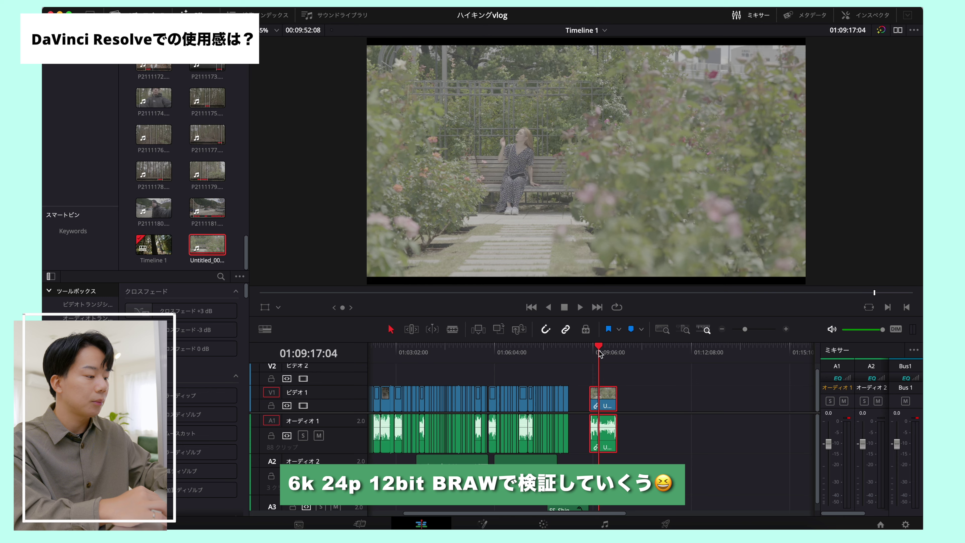
{"action": "key", "text": "super+equal"}
{"action": "key", "text": "super+equal"}
{"action": "key", "text": "super+equal"}
{"action": "key", "text": "super+equal"}
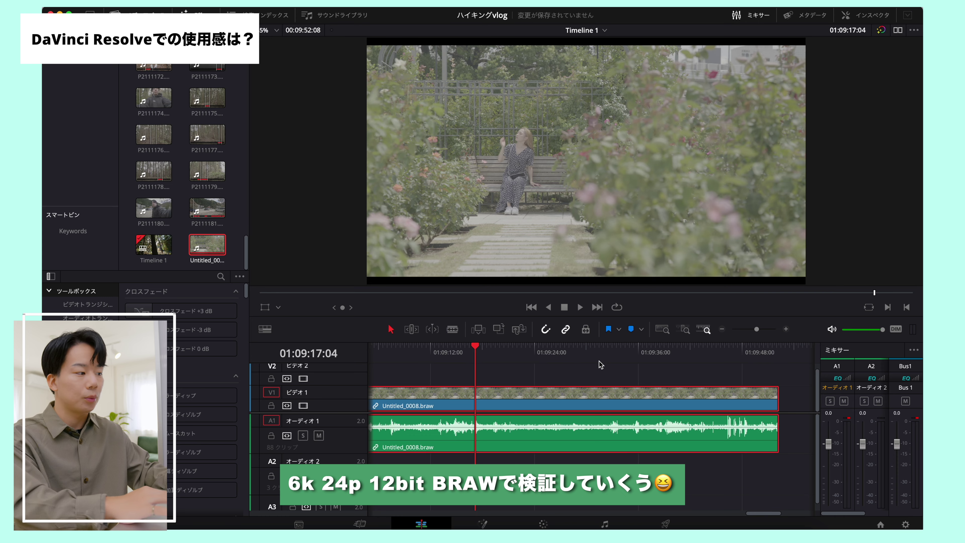
{"action": "scroll", "coordinate": [604, 362], "scroll_direction": "left", "scroll_amount": 5}
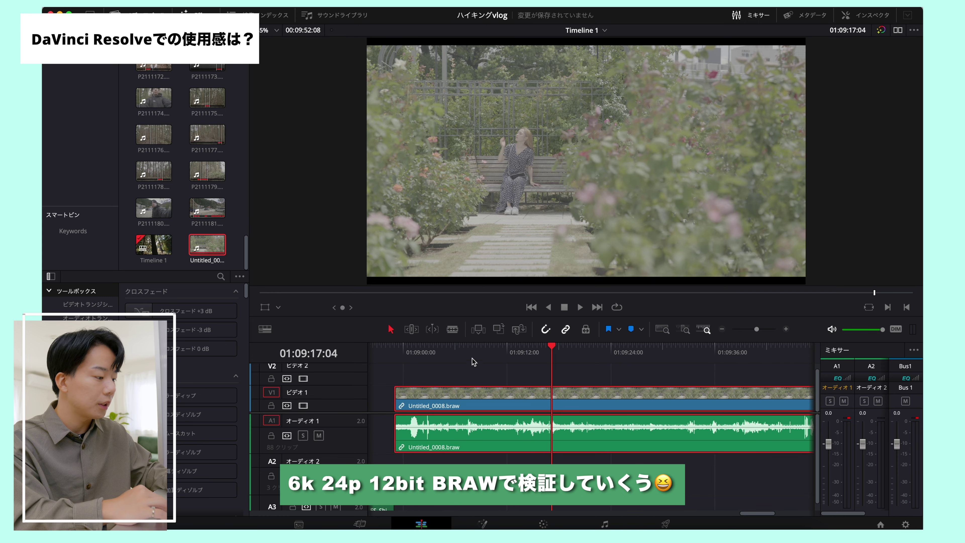
{"action": "left_click", "coordinate": [411, 346]}
{"action": "key", "text": "space"}
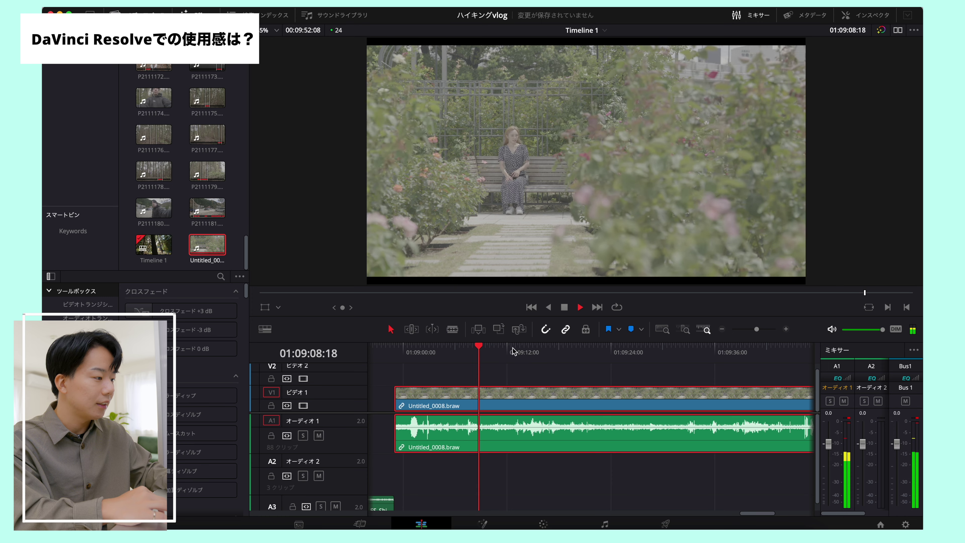
{"action": "left_click_drag", "start_coordinate": [513, 350], "coordinate": [643, 351]}
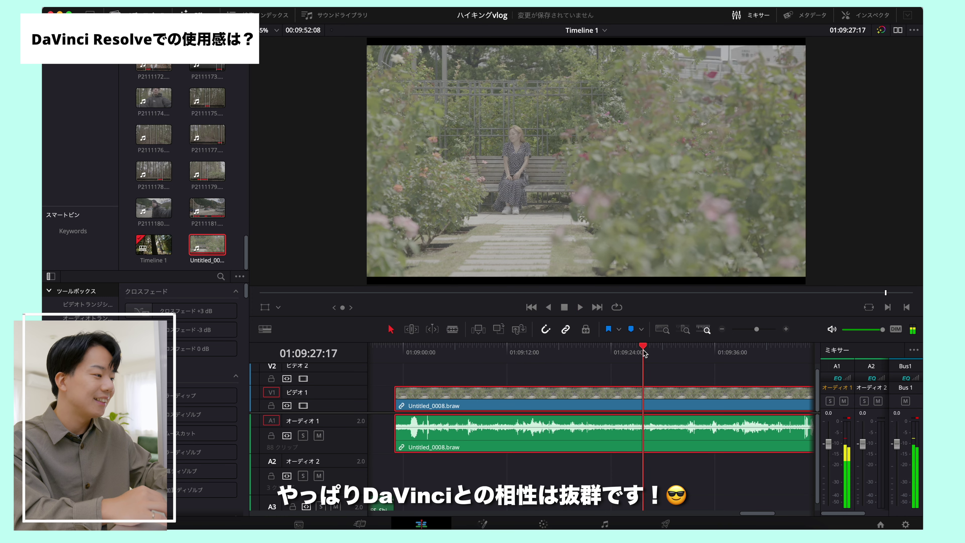
{"action": "left_click", "coordinate": [707, 350]}
{"action": "scroll", "coordinate": [707, 350], "scroll_direction": "right", "scroll_amount": 4}
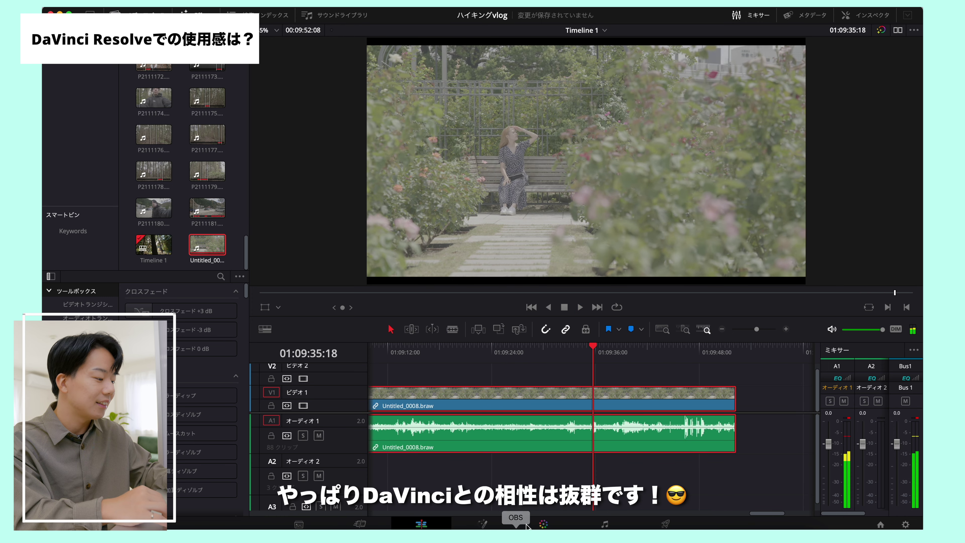
Step: Play the color-graded Untitled_0008.braw clip and jump to several points to check playback
{"action": "scroll", "coordinate": [585, 363], "scroll_direction": "left", "scroll_amount": 5}
{"action": "left_click", "coordinate": [464, 358]}
{"action": "key", "text": "space"}
{"action": "left_click", "coordinate": [557, 356]}
{"action": "left_click", "coordinate": [584, 355]}
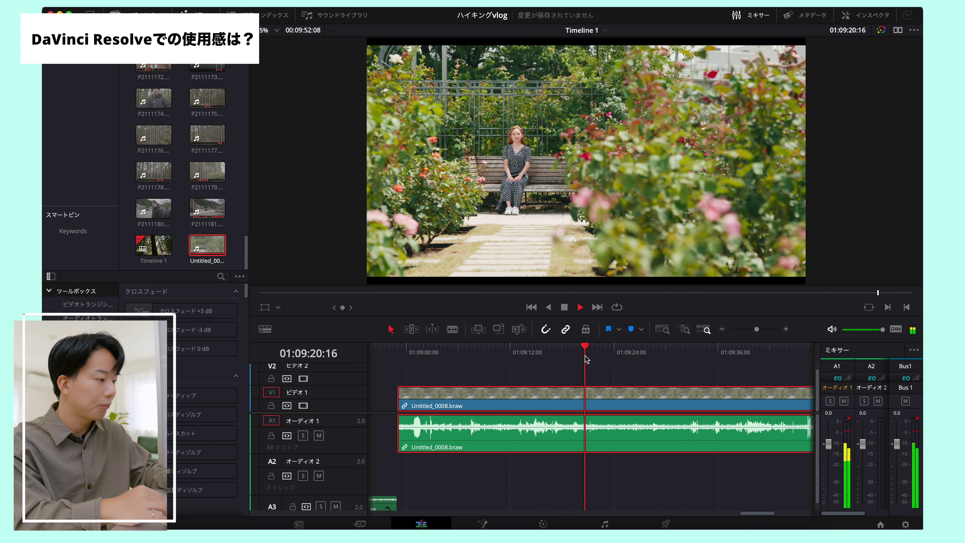
{"action": "left_click", "coordinate": [622, 357]}
Step: Stop playback, duplicate the Untitled_0008.braw clip onto video track 2 and show its Inspector settings
{"action": "key", "text": "super+minus"}
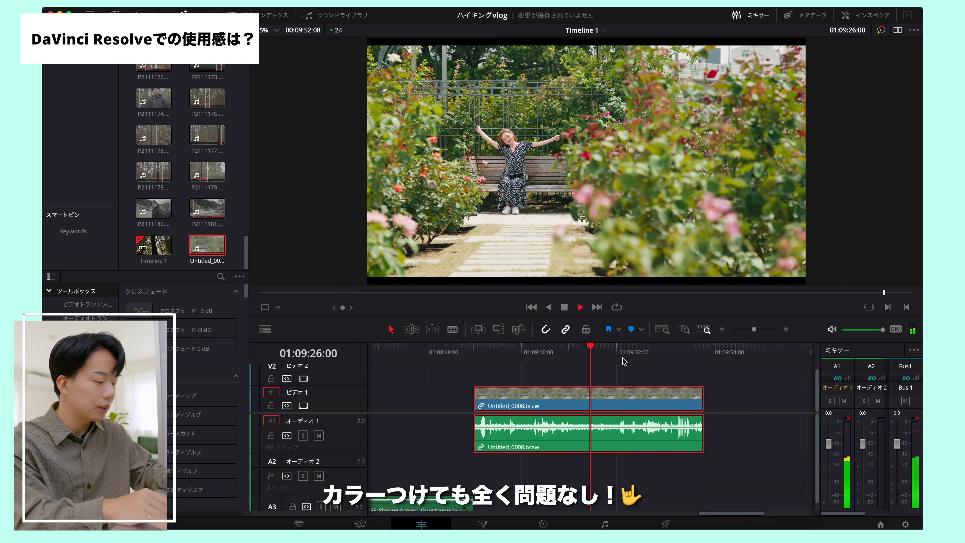
{"action": "scroll", "coordinate": [623, 361], "scroll_direction": "right", "scroll_amount": 2}
{"action": "key", "text": "space"}
{"action": "left_click_drag", "start_coordinate": [523, 408], "coordinate": [523, 383]}
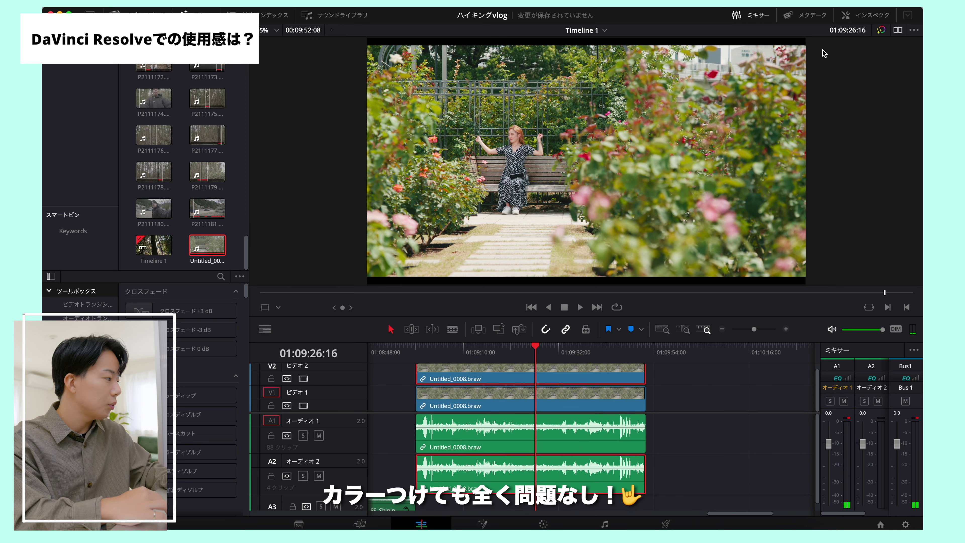
{"action": "left_click", "coordinate": [872, 15]}
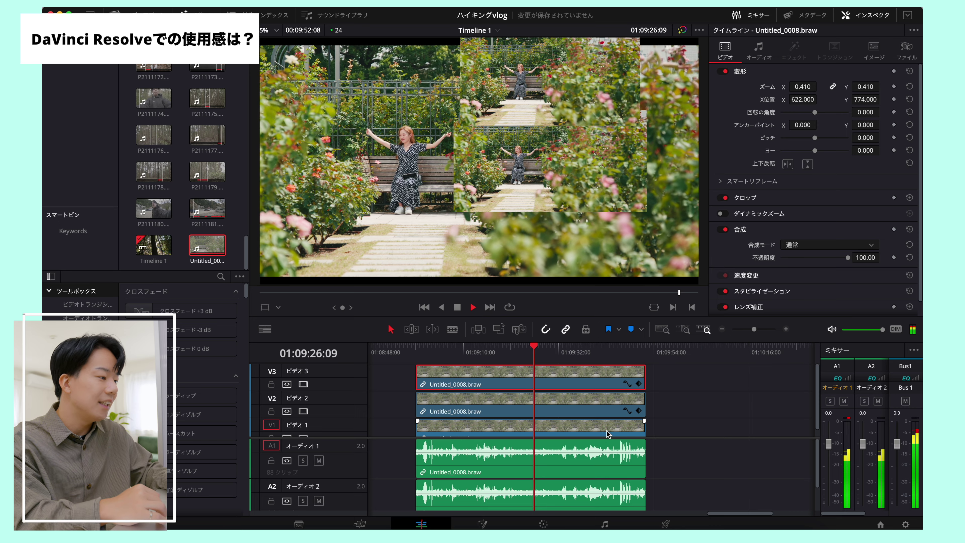
Step: Preview the stacked, scaled copies of Untitled_0008.braw from near their start and review the lower tracks
{"action": "scroll", "coordinate": [607, 430], "scroll_direction": "right", "scroll_amount": 3}
{"action": "left_click", "coordinate": [424, 350]}
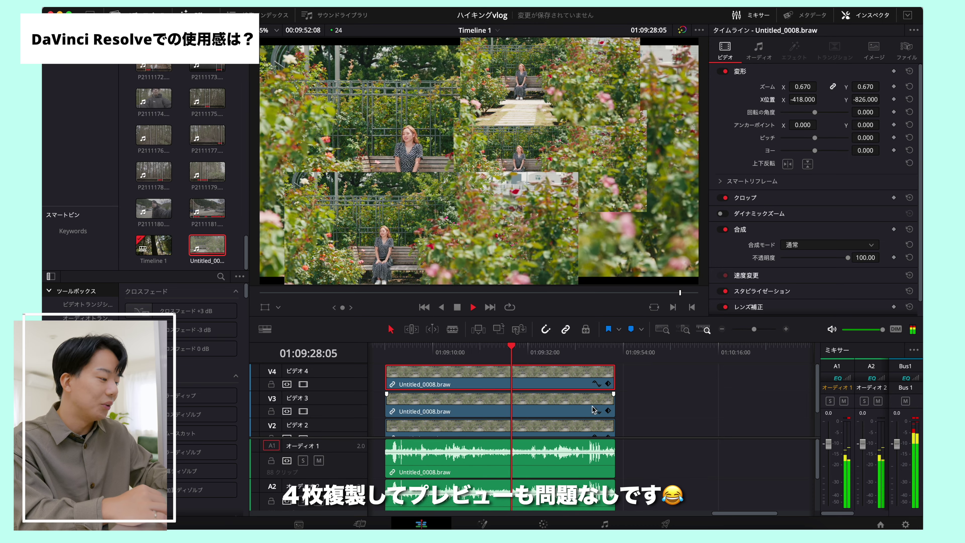
{"action": "scroll", "coordinate": [593, 407], "scroll_direction": "down", "scroll_amount": 2}
{"action": "scroll", "coordinate": [593, 406], "scroll_direction": "left", "scroll_amount": 3}
{"action": "key", "text": "space"}
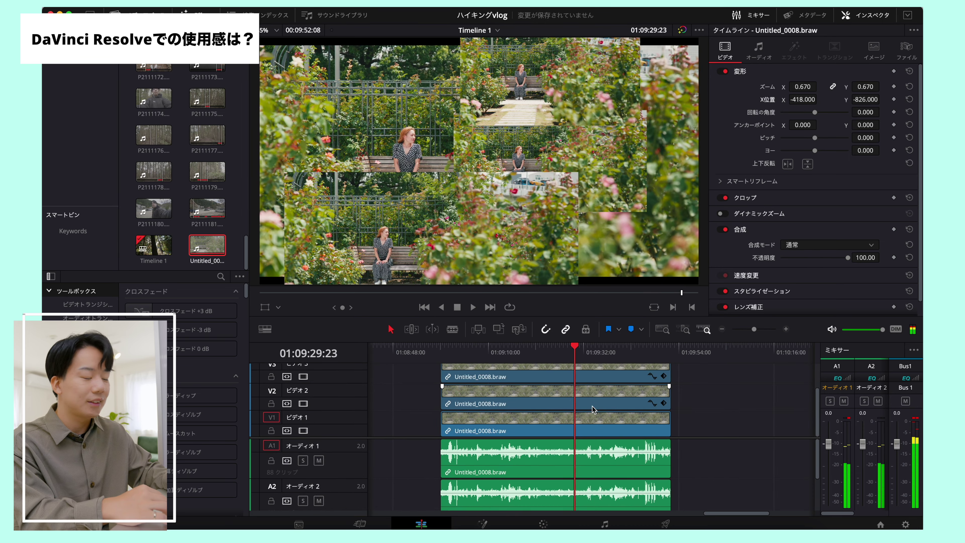
Step: Import A002C067_2102200G_CANON.CRM from the TEST Footage folder onto video track 1, past the stacked garden clips
{"action": "scroll", "coordinate": [594, 409], "scroll_direction": "right", "scroll_amount": 5}
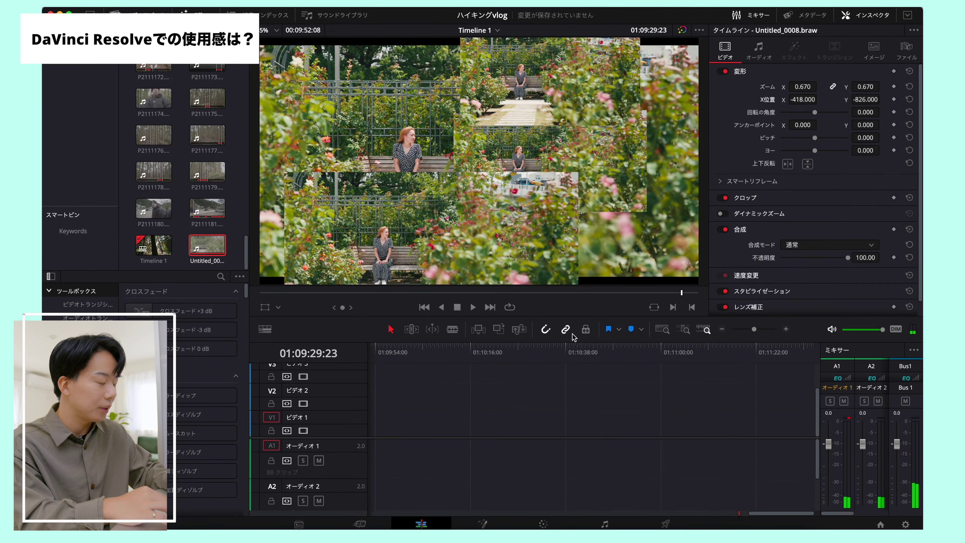
{"action": "scroll", "coordinate": [550, 397], "scroll_direction": "left", "scroll_amount": 4}
{"action": "key", "text": "ctrl+Up"}
{"action": "left_click", "coordinate": [551, 141]}
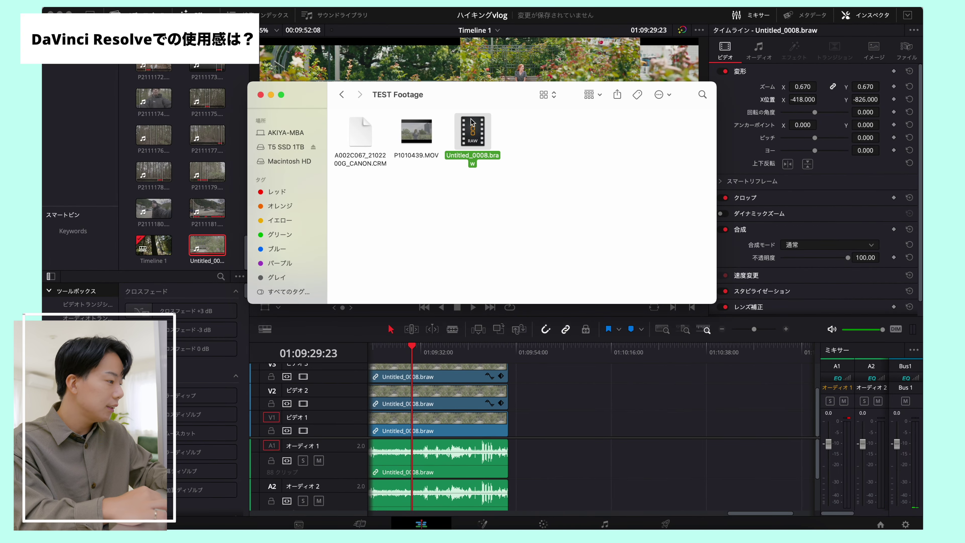
{"action": "left_click_drag", "start_coordinate": [599, 385], "coordinate": [596, 459]}
Step: Play the ungraded A002C067_2102200G_CANON.CRM clip from near its start to check playback
{"action": "left_click", "coordinate": [615, 353]}
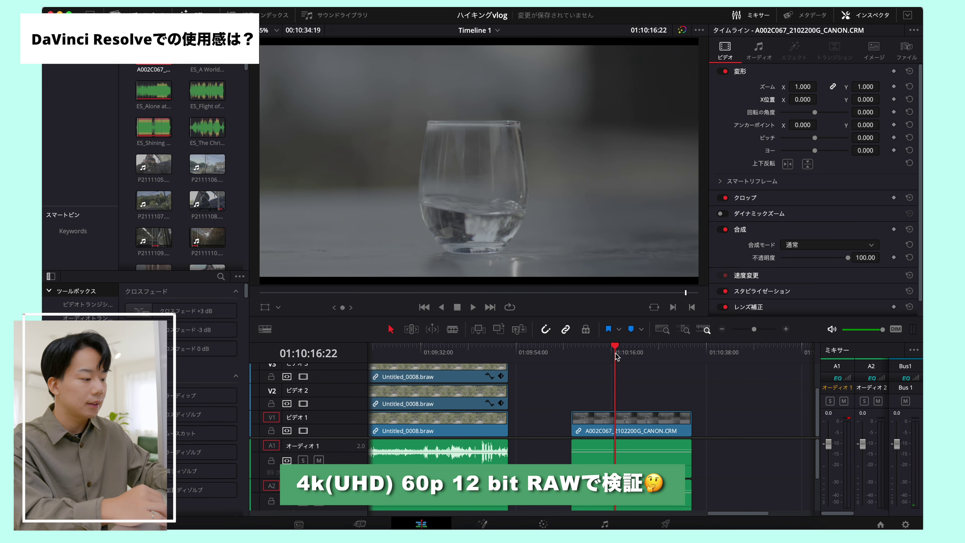
{"action": "scroll", "coordinate": [621, 382], "scroll_direction": "right", "scroll_amount": 5}
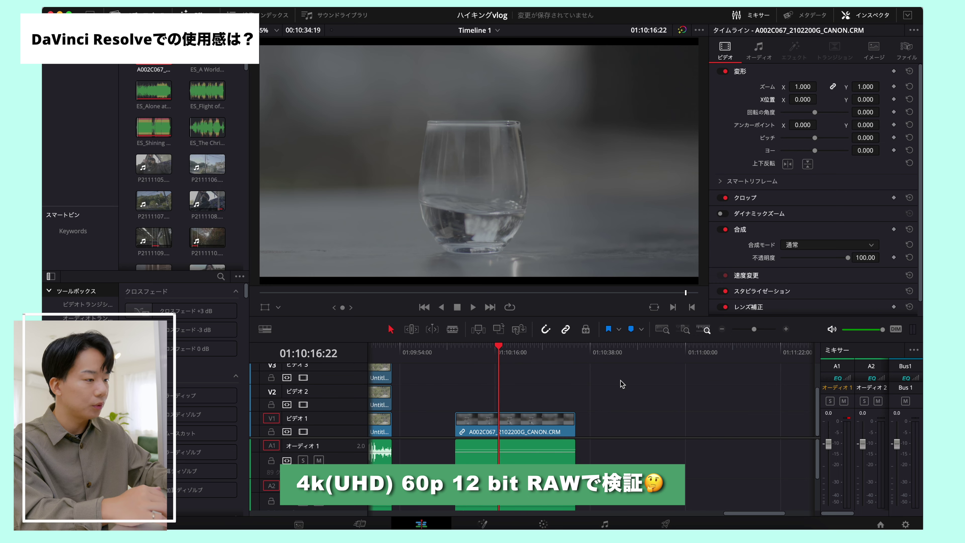
{"action": "left_click", "coordinate": [481, 354]}
{"action": "key", "text": "space"}
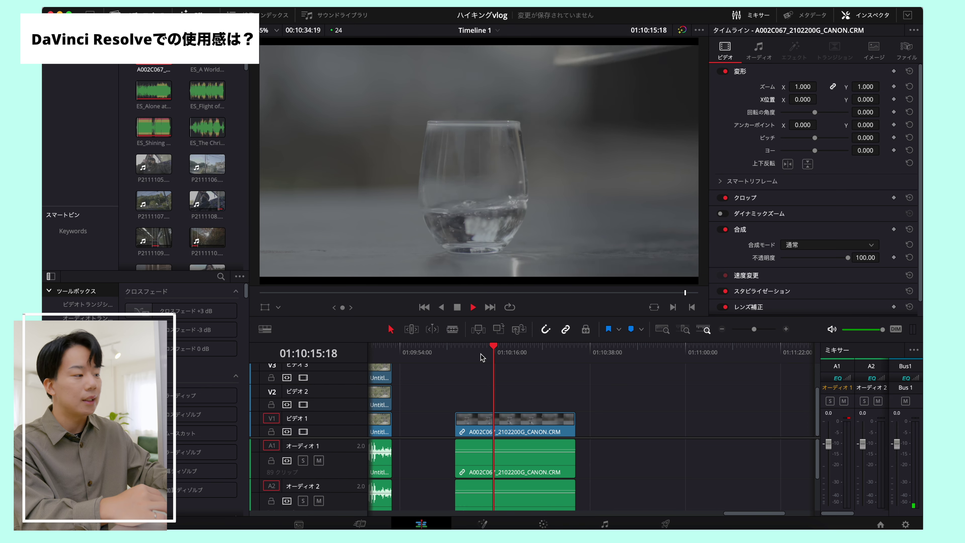
{"action": "key", "text": "super+equal"}
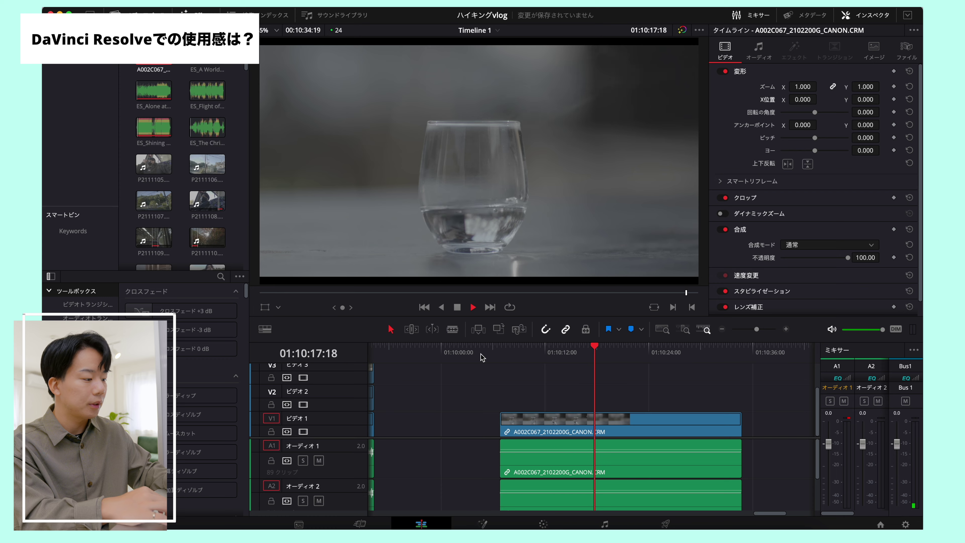
{"action": "left_click", "coordinate": [481, 353]}
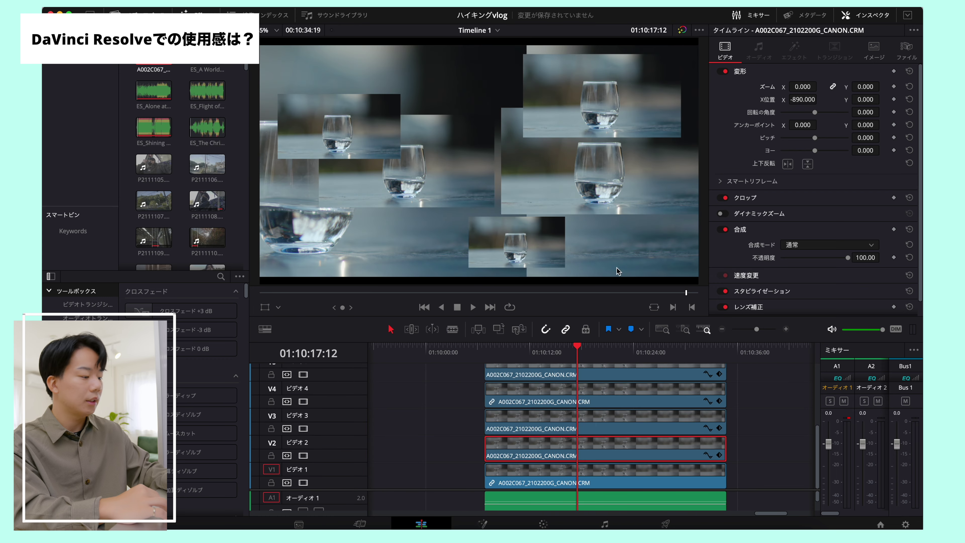
Step: Play the stacked, graded copies of the Canon RAW glass clip and look back over the earlier stacked BRAW clips
{"action": "left_click", "coordinate": [536, 354]}
{"action": "key", "text": "space"}
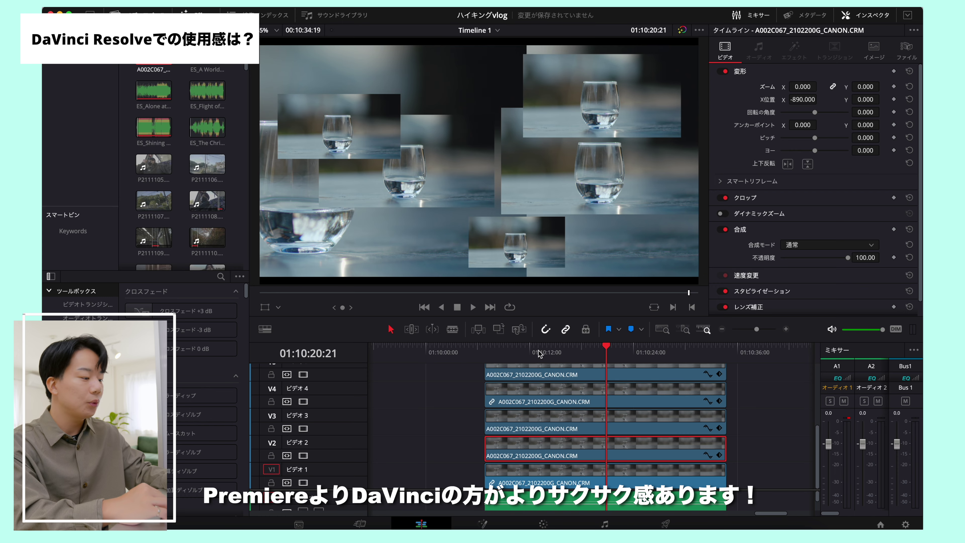
{"action": "scroll", "coordinate": [566, 394], "scroll_direction": "left", "scroll_amount": 10}
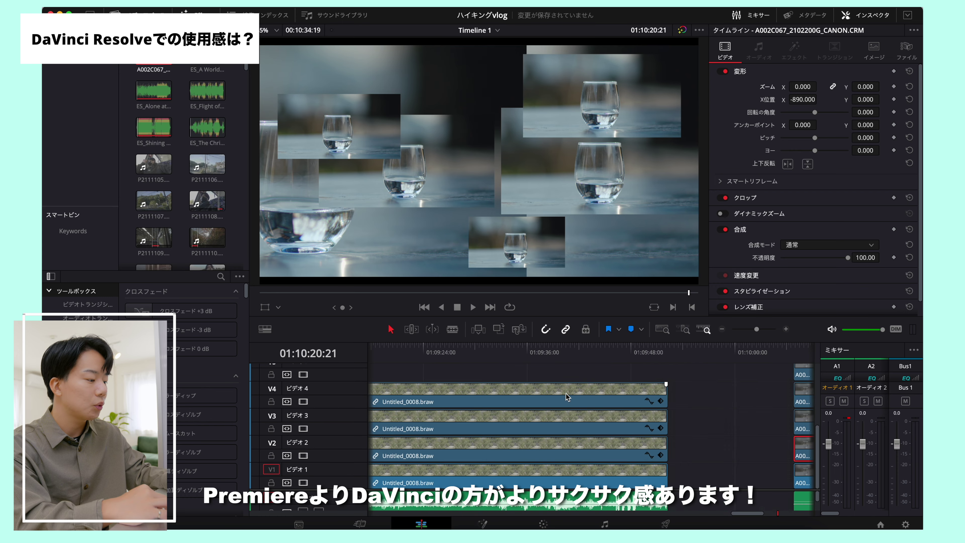
{"action": "scroll", "coordinate": [566, 394], "scroll_direction": "left", "scroll_amount": 5}
{"action": "scroll", "coordinate": [566, 393], "scroll_direction": "down", "scroll_amount": 5}
Step: Switch to Final Cut Pro with 名称未設定プロジェクト open
{"action": "key", "text": "ctrl+super+space"}
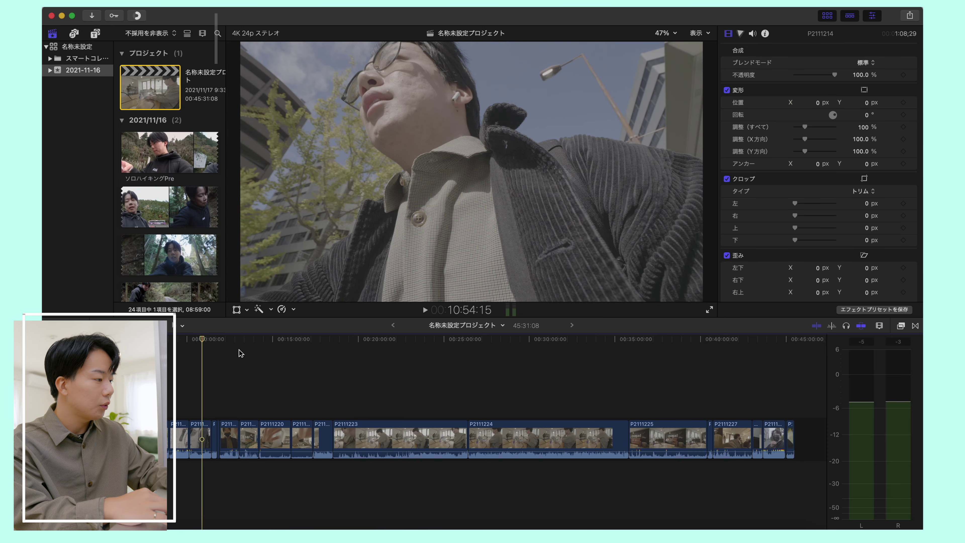
Step: Play the ungraded 4K vlog timeline from several points between about 16 and 37 minutes to check playback
{"action": "left_click", "coordinate": [288, 348]}
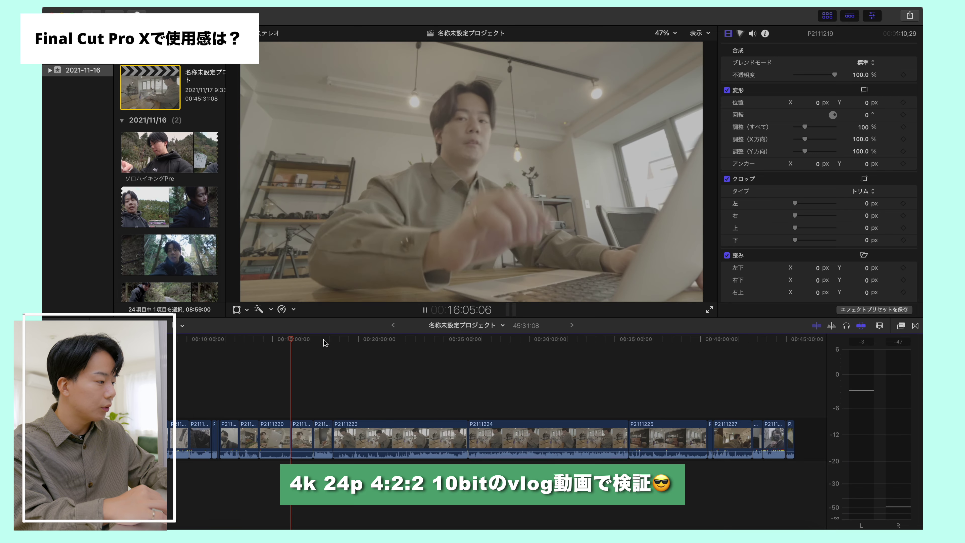
{"action": "left_click", "coordinate": [325, 343]}
{"action": "left_click", "coordinate": [362, 343]}
{"action": "left_click", "coordinate": [393, 344]}
{"action": "left_click", "coordinate": [446, 342]}
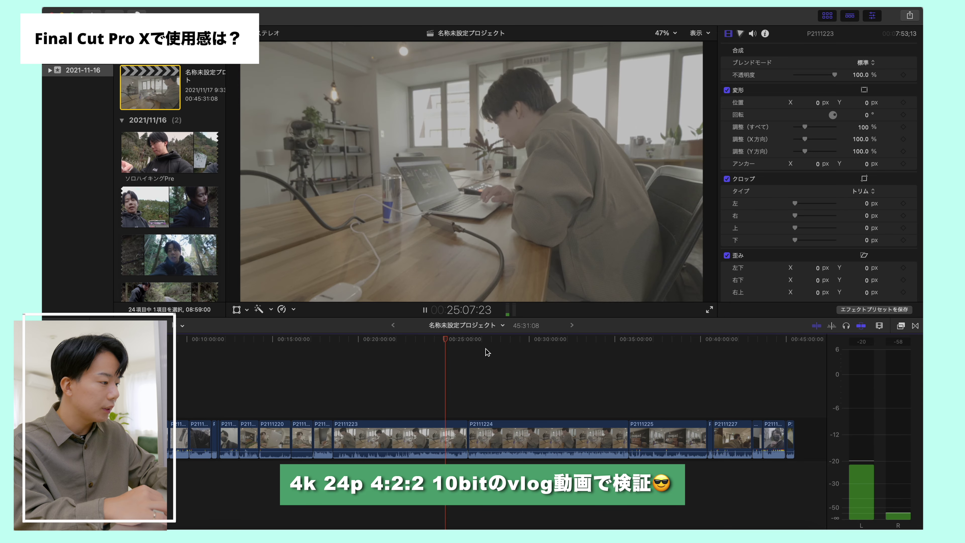
{"action": "left_click", "coordinate": [486, 348]}
{"action": "left_click", "coordinate": [509, 354]}
{"action": "left_click", "coordinate": [589, 354]}
{"action": "left_click", "coordinate": [643, 342]}
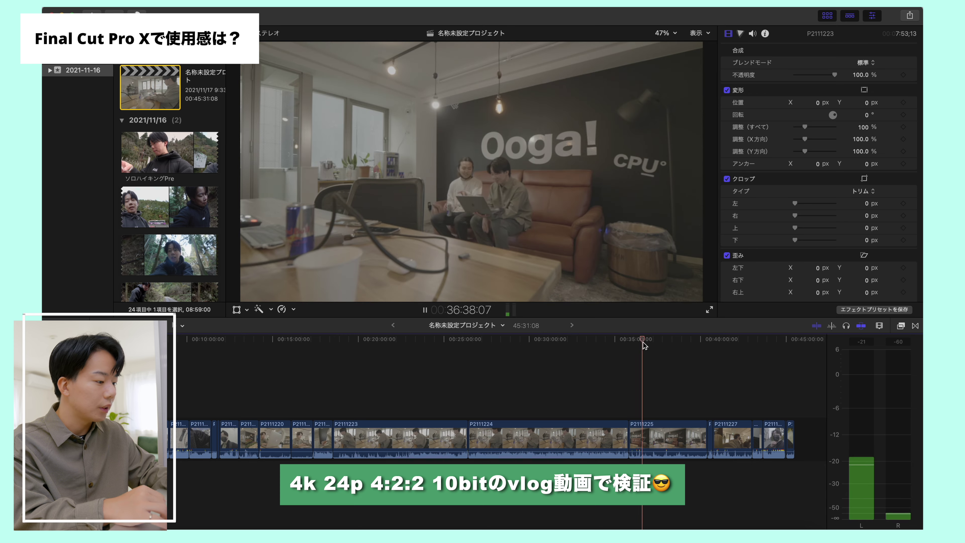
Step: Stack clips P2111225 and P2111223 above the primary storyline and shrink and reposition the overlaid picture with Transform
{"action": "left_click_drag", "start_coordinate": [669, 437], "coordinate": [573, 395]}
{"action": "left_click", "coordinate": [566, 351]}
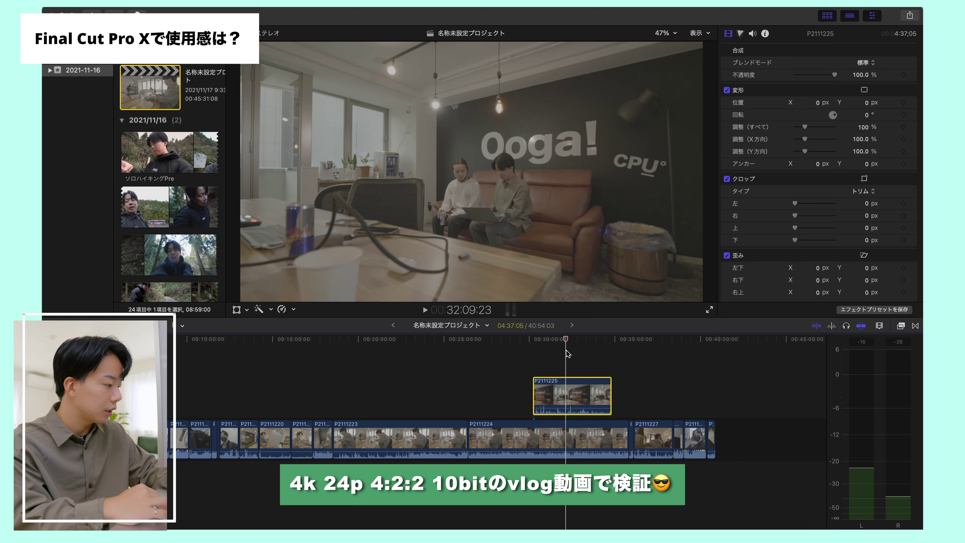
{"action": "left_click", "coordinate": [239, 308]}
{"action": "left_click_drag", "start_coordinate": [240, 301], "coordinate": [344, 281]}
{"action": "left_click_drag", "start_coordinate": [272, 284], "coordinate": [377, 244]}
{"action": "left_click_drag", "start_coordinate": [368, 437], "coordinate": [453, 395]}
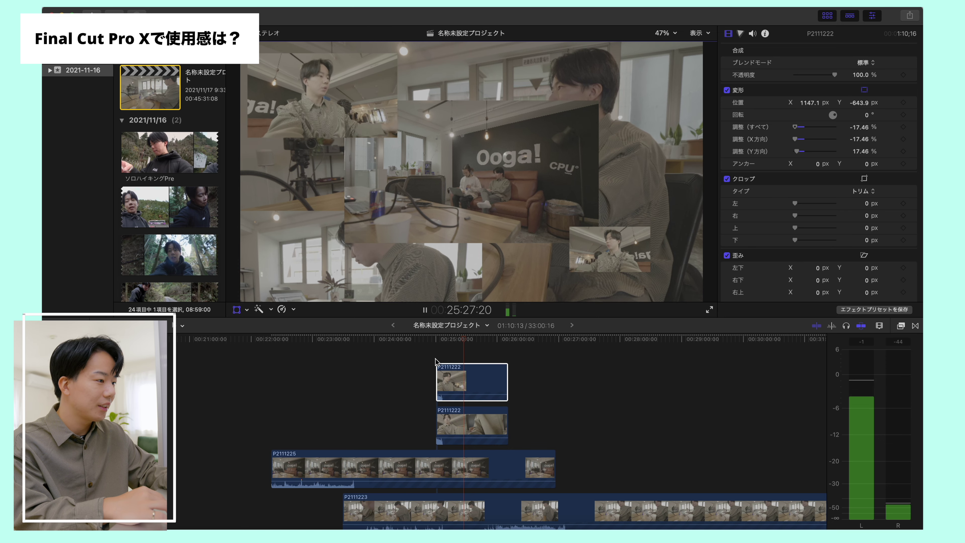
Step: Set the viewer's playback quality to 品質優先
{"action": "left_click", "coordinate": [698, 34]}
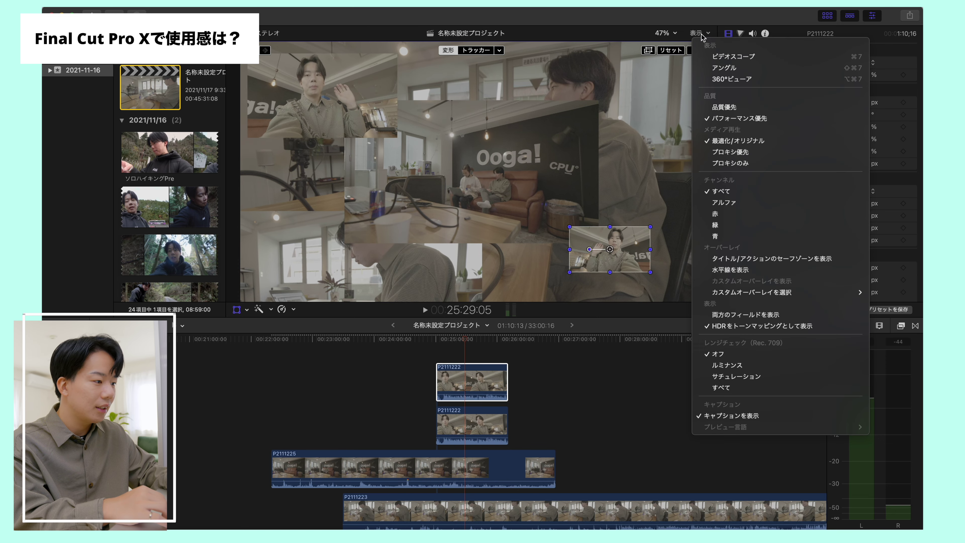
{"action": "left_click", "coordinate": [733, 108]}
{"action": "scroll", "coordinate": [373, 347], "scroll_direction": "down", "scroll_amount": 5}
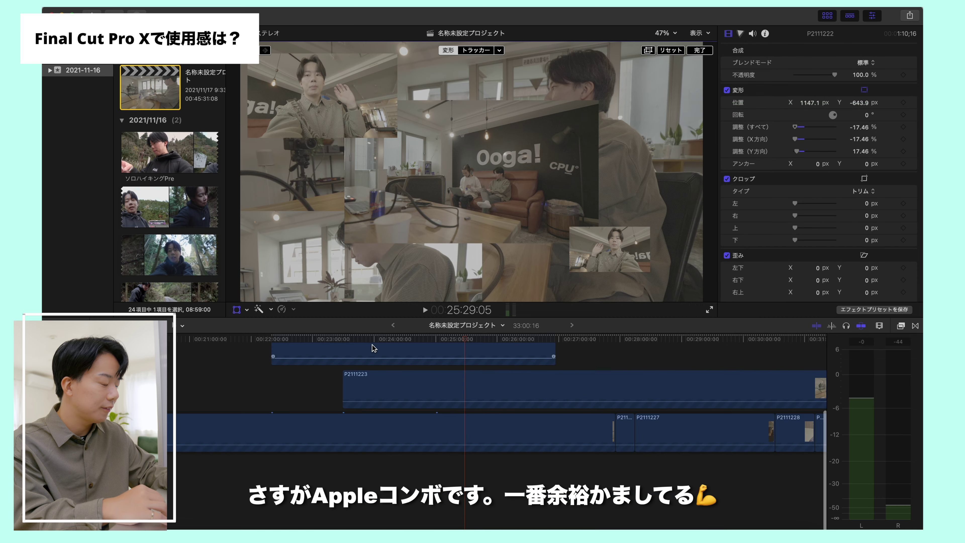
Step: Play the stacked picture-in-picture clips from about 25:29 and look over their layers in the timeline
{"action": "key", "text": "space"}
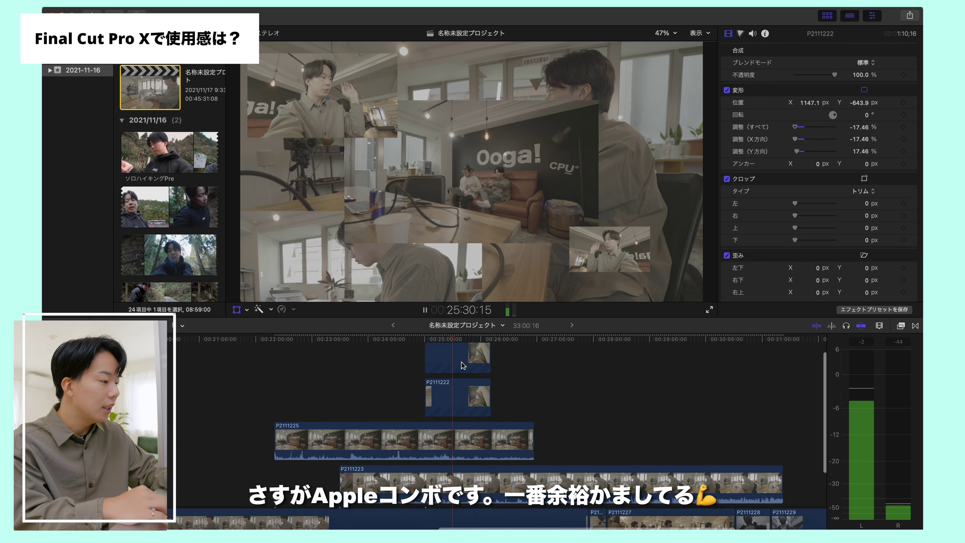
{"action": "scroll", "coordinate": [465, 373], "scroll_direction": "down", "scroll_amount": 1}
{"action": "scroll", "coordinate": [465, 372], "scroll_direction": "right", "scroll_amount": 2}
{"action": "scroll", "coordinate": [466, 373], "scroll_direction": "down", "scroll_amount": 3}
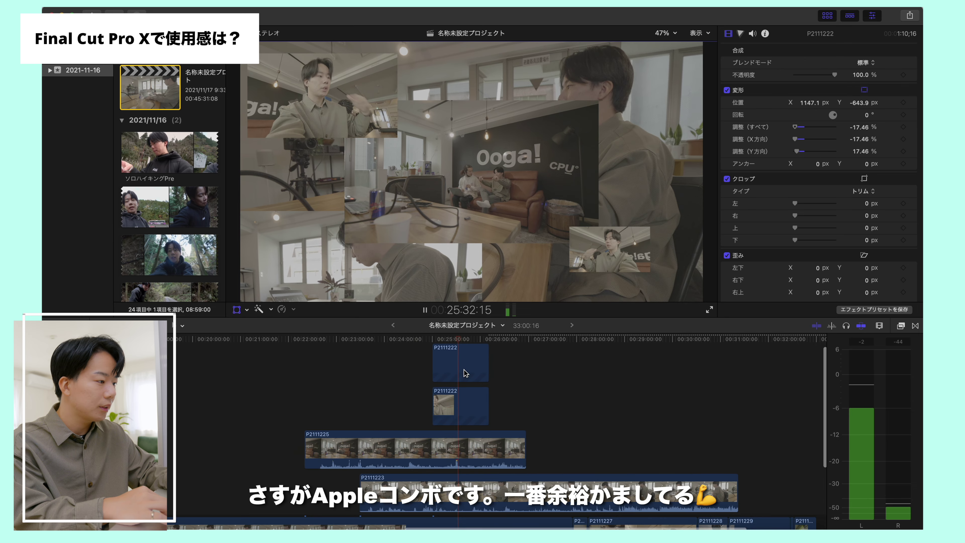
{"action": "scroll", "coordinate": [465, 374], "scroll_direction": "up", "scroll_amount": 2}
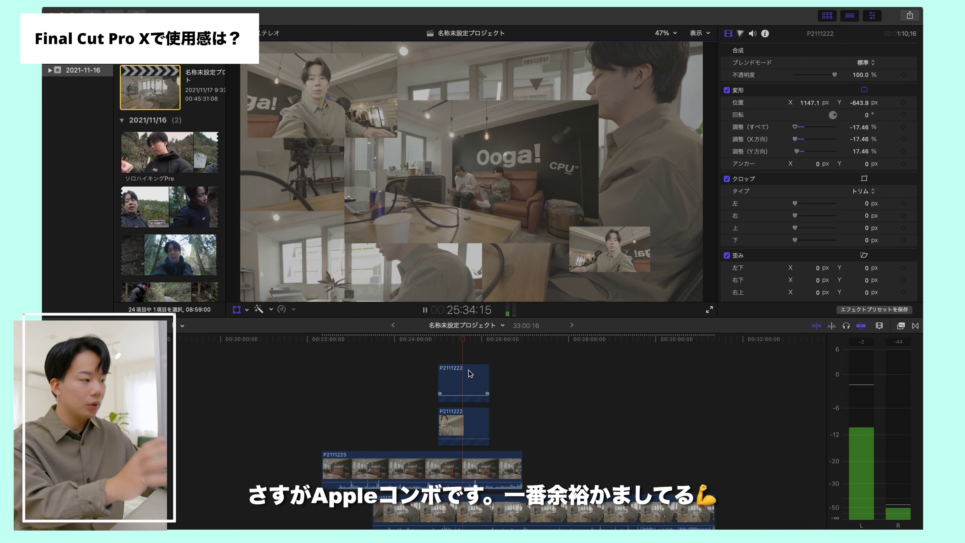
{"action": "scroll", "coordinate": [479, 384], "scroll_direction": "down", "scroll_amount": 1}
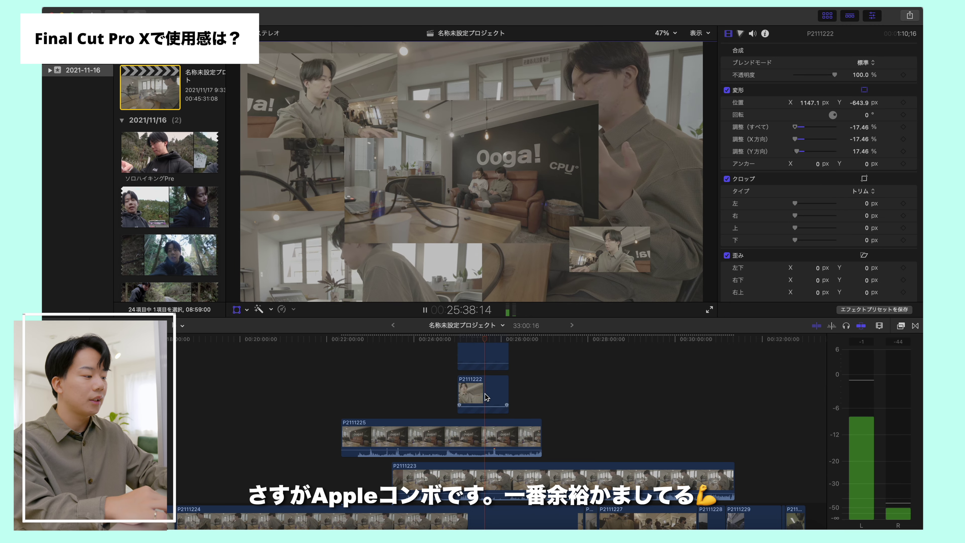
{"action": "scroll", "coordinate": [487, 397], "scroll_direction": "up", "scroll_amount": 1}
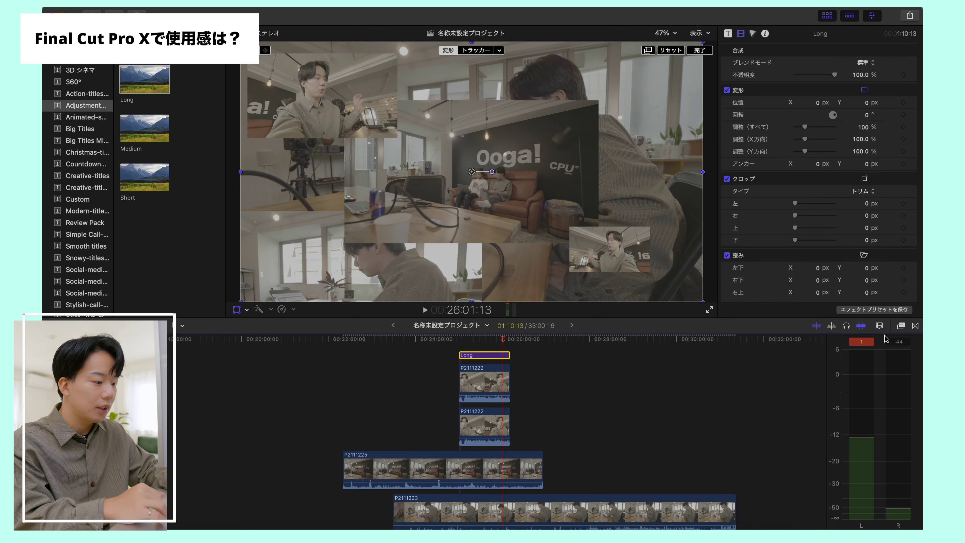
Step: Apply the カスタムLUT effect to the Long adjustment layer above the stacked clips and choose a LUT for it
{"action": "key", "text": "super+5"}
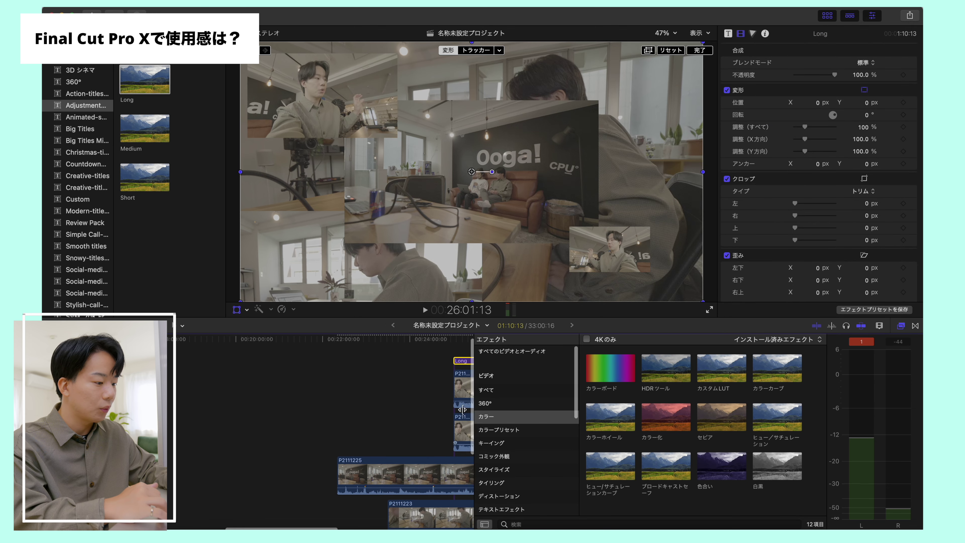
{"action": "left_click_drag", "start_coordinate": [725, 364], "coordinate": [433, 368]}
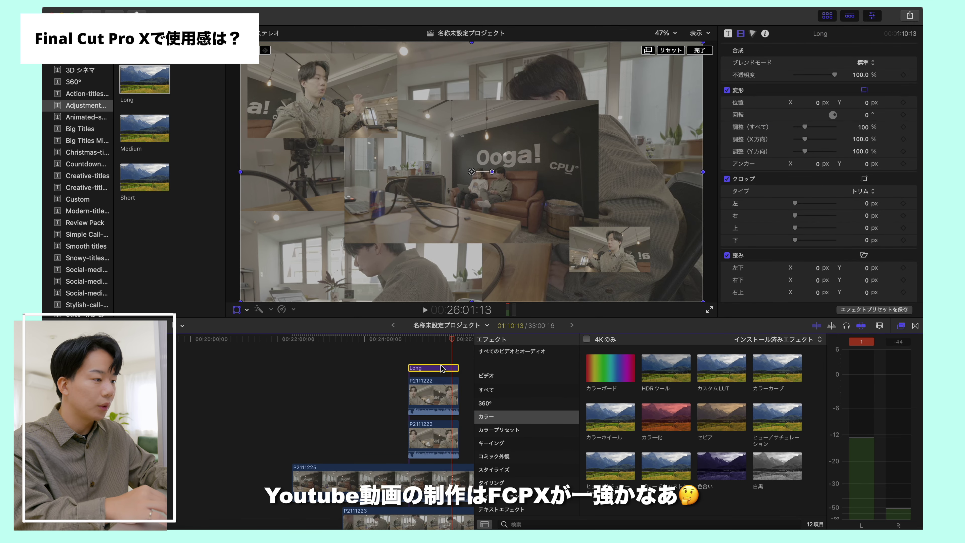
{"action": "left_click", "coordinate": [805, 76]}
{"action": "left_click", "coordinate": [804, 100]}
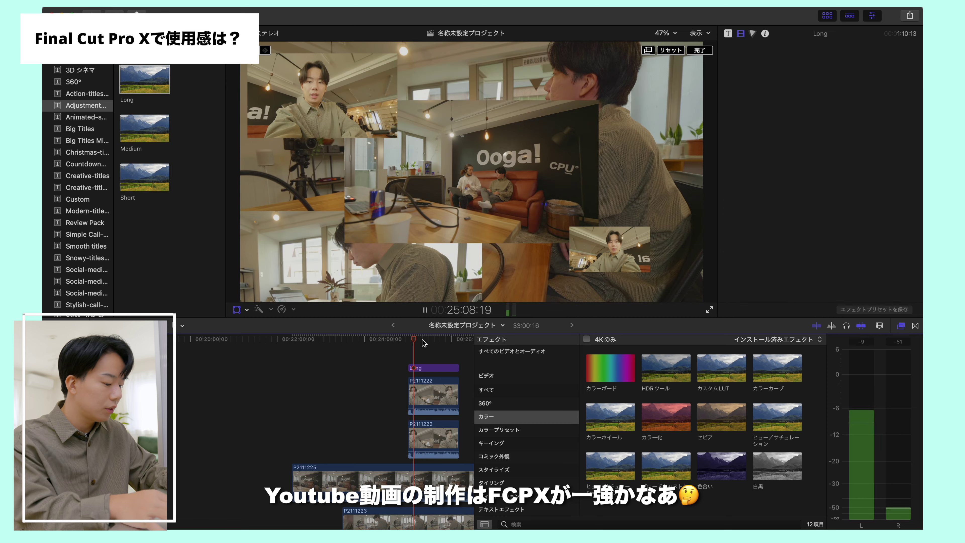